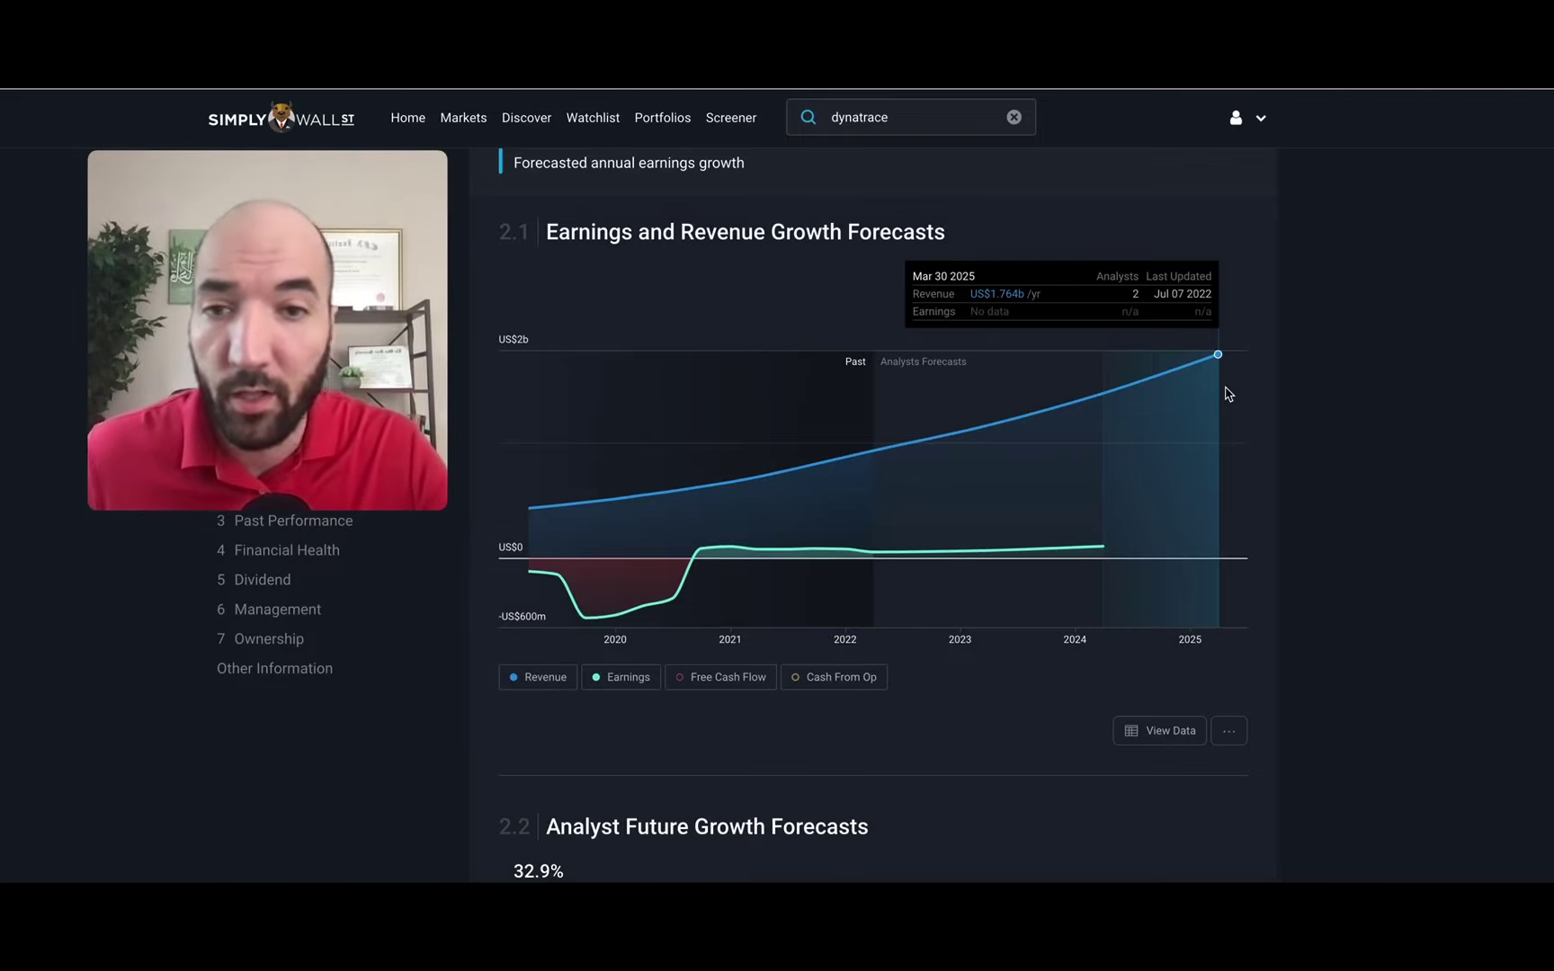
Scroll Simply Wall St to Dynatrace's analyst future growth forecast charts, then return to the valuation sheet.
scroll(1348, 310, "down", 4)
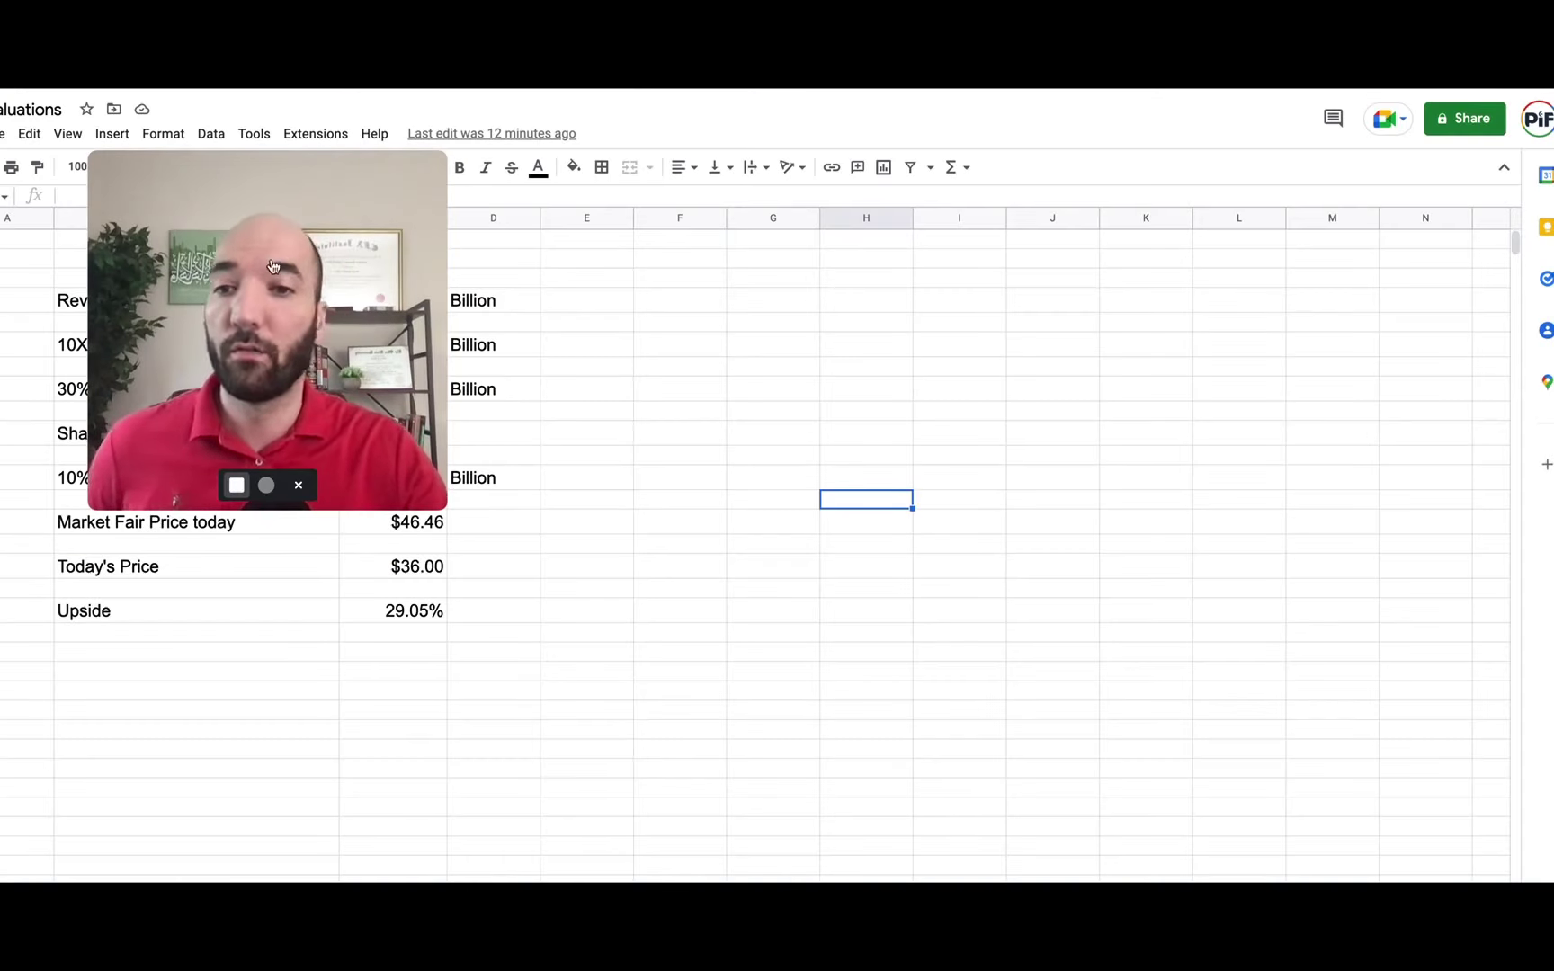
mouse_move(284, 250)
left_mouse_down()
mouse_move(1096, 273)
mouse_move(1165, 310)
left_mouse_up()
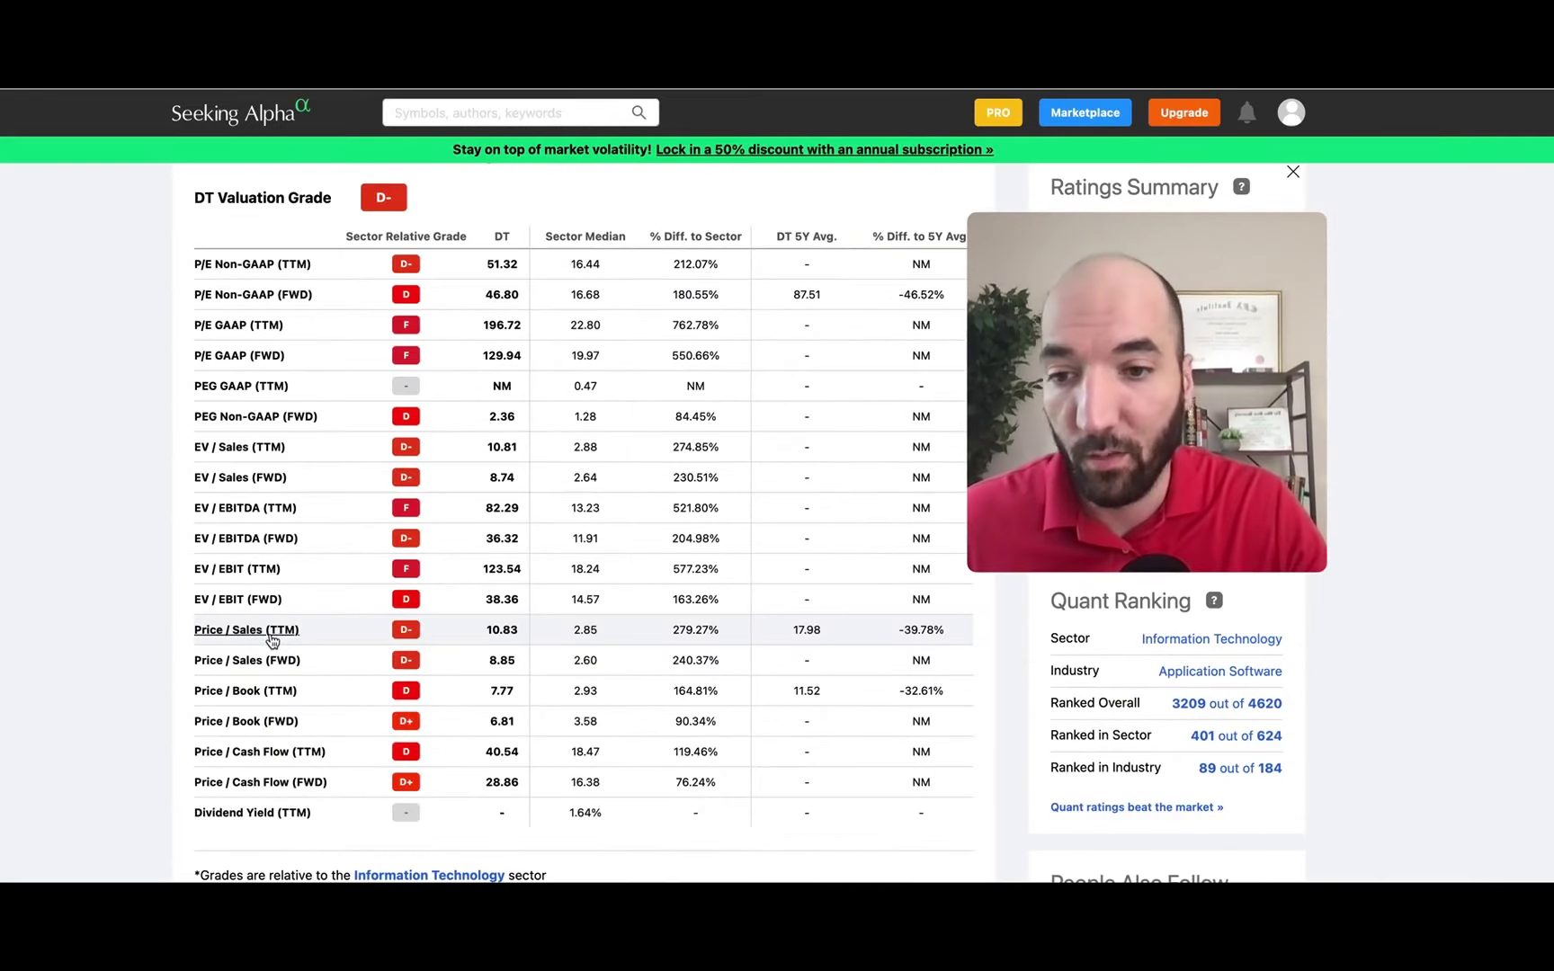
Highlight Dynatrace's 10.83 trailing price-to-sales ratio in Seeking Alpha's valuation grade table.
mouse_move(273, 640)
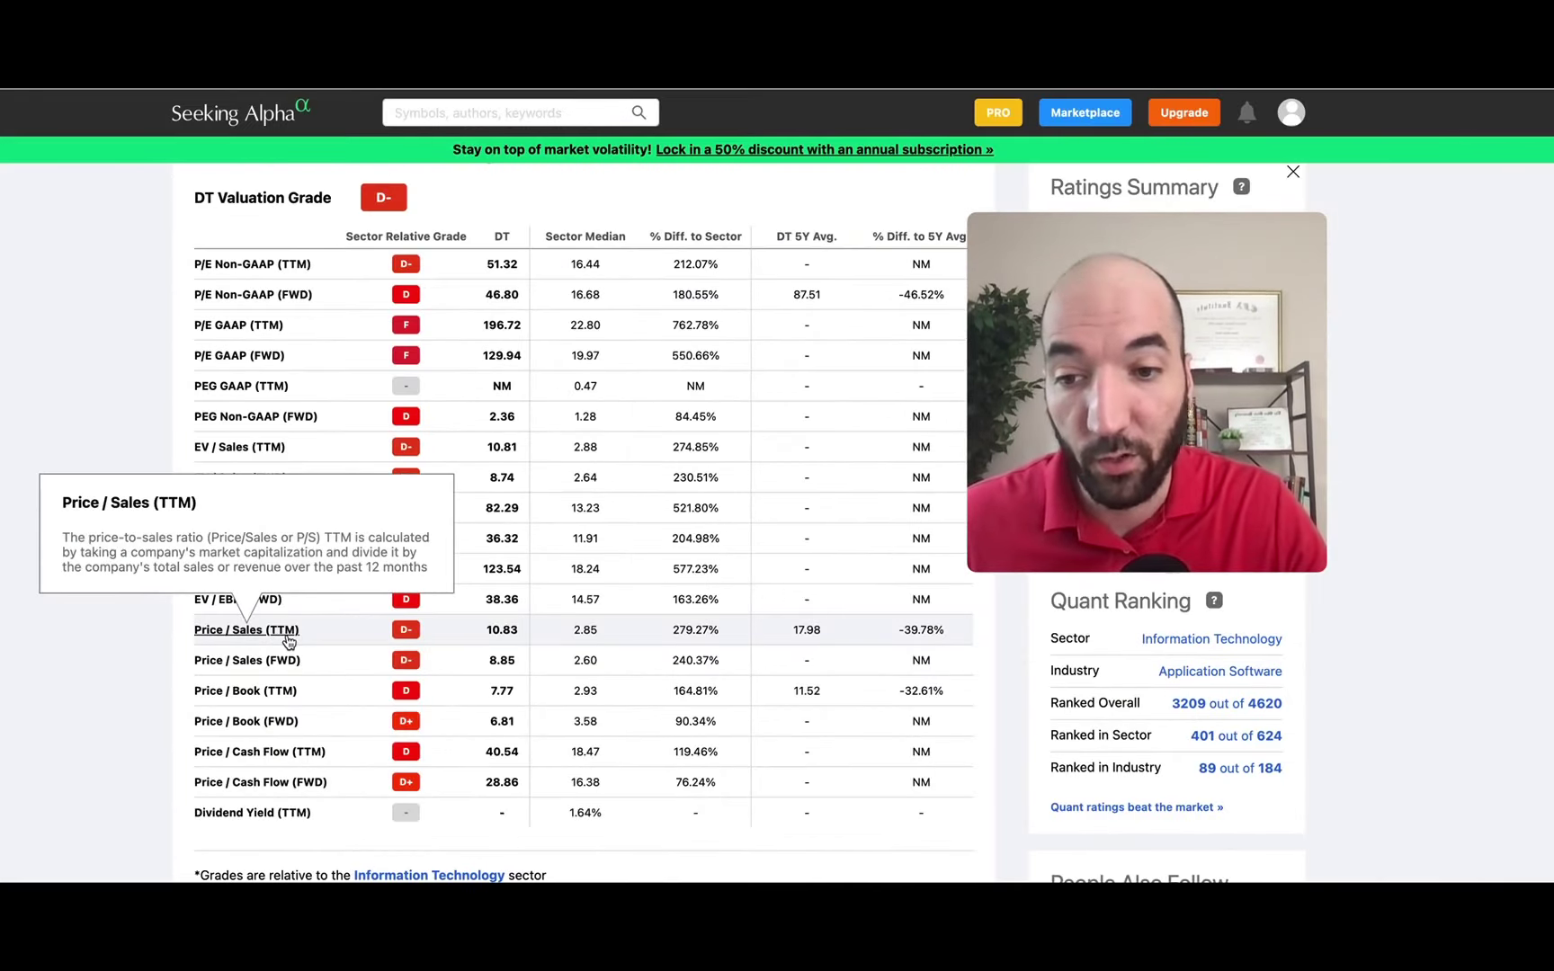
double_click(496, 633)
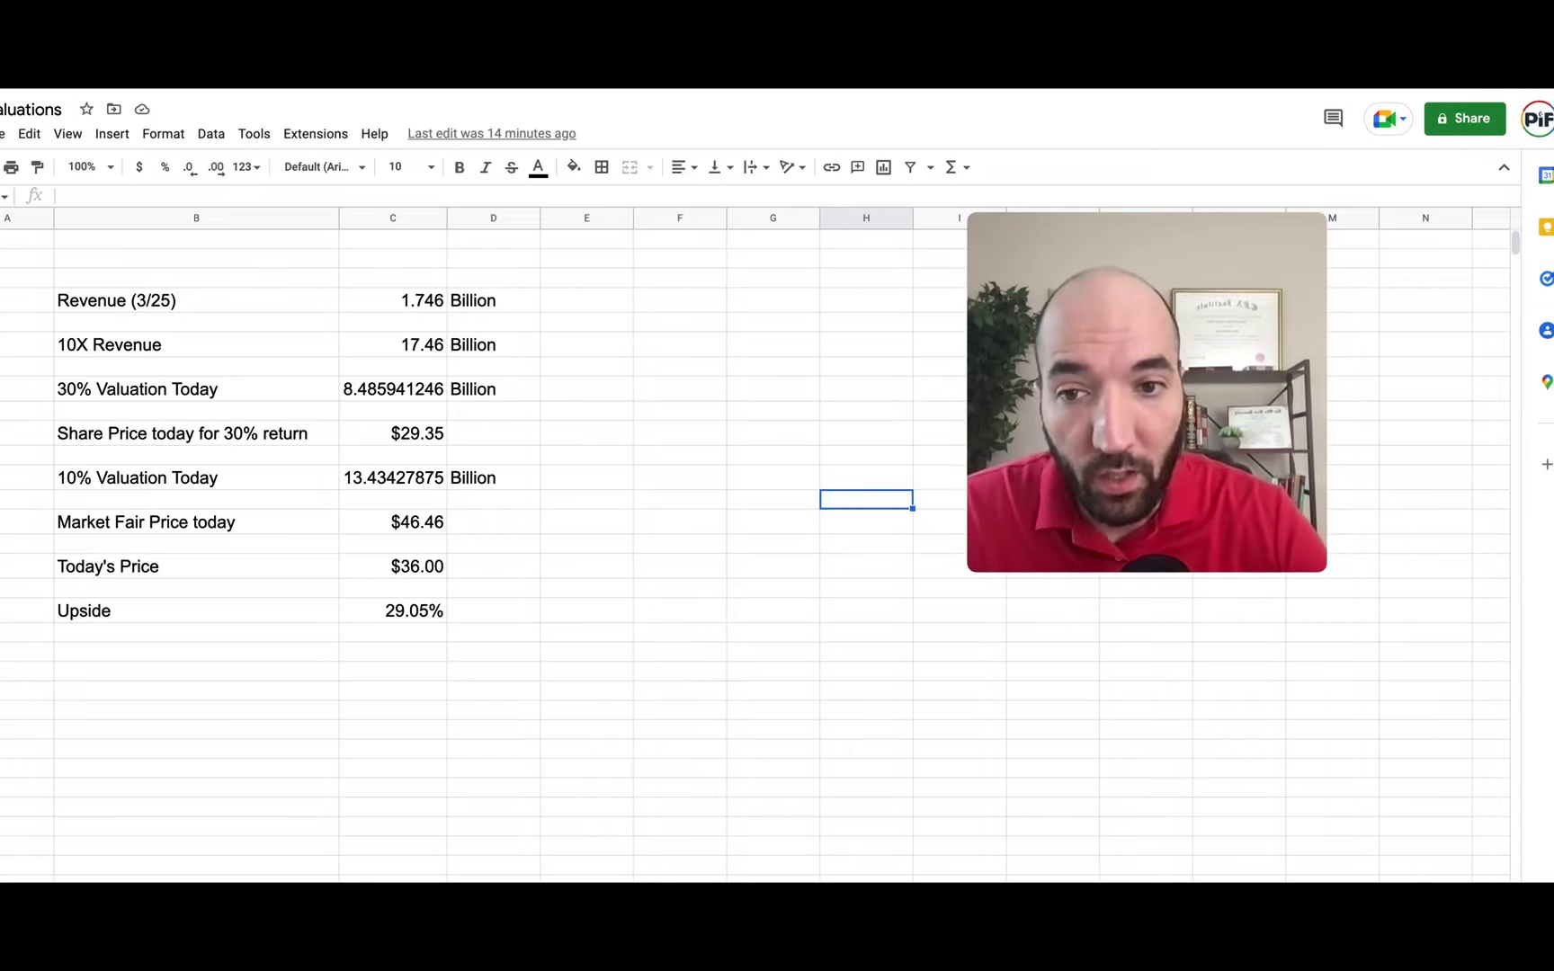
left_click(368, 399)
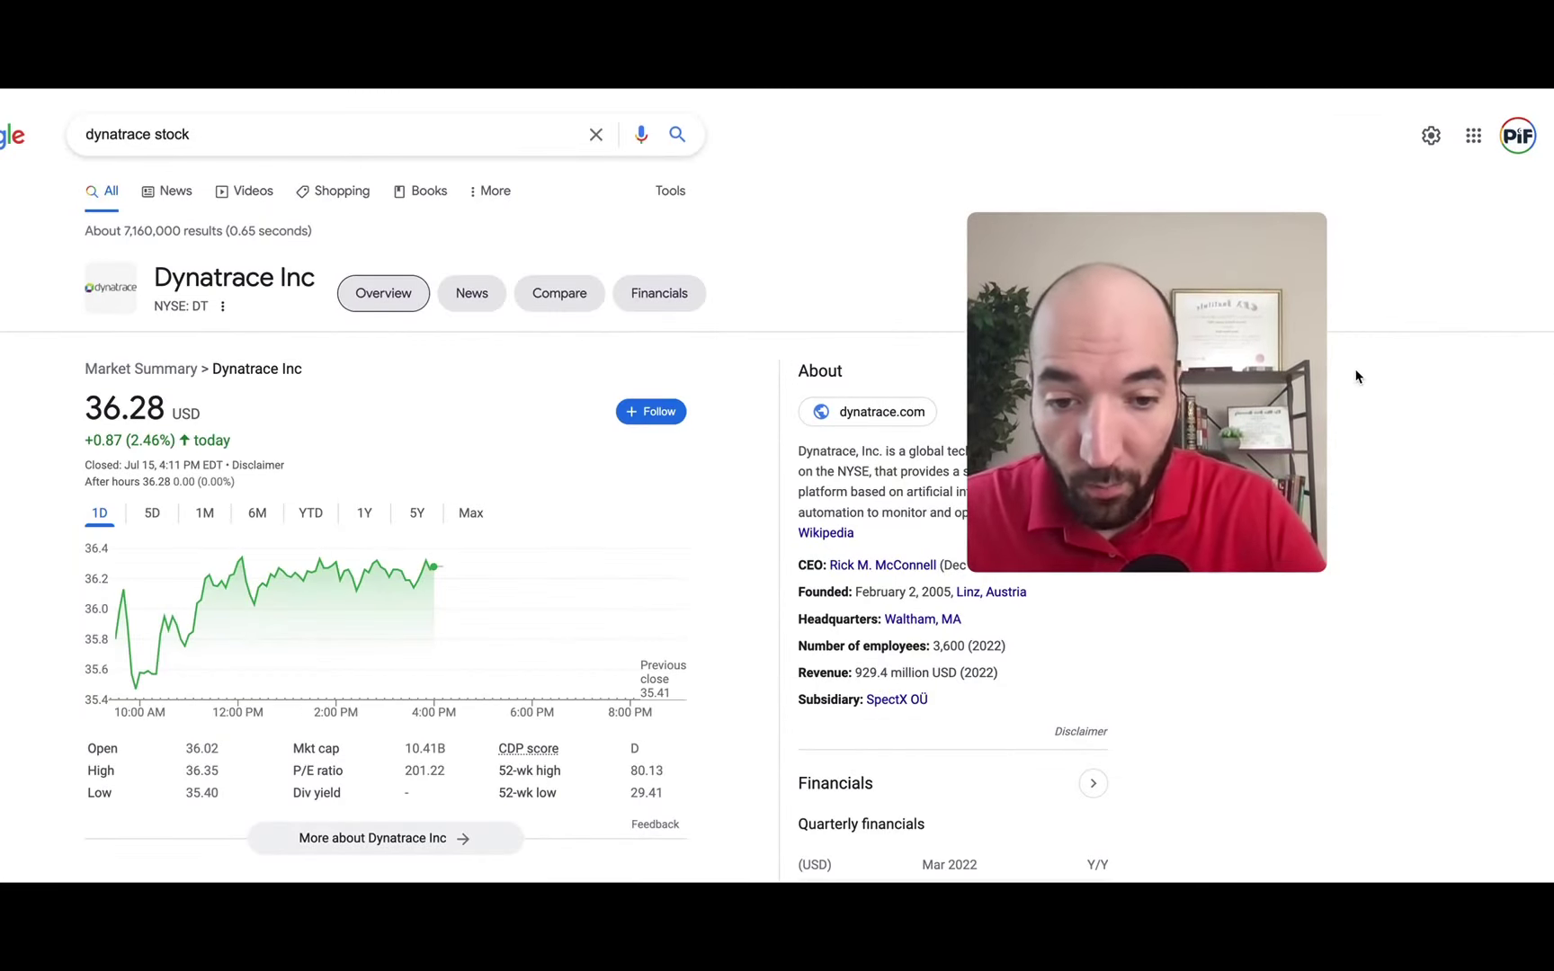
Highlight Dynatrace's 10.41B market cap and current share price in the Google Search results.
mouse_move(529, 748)
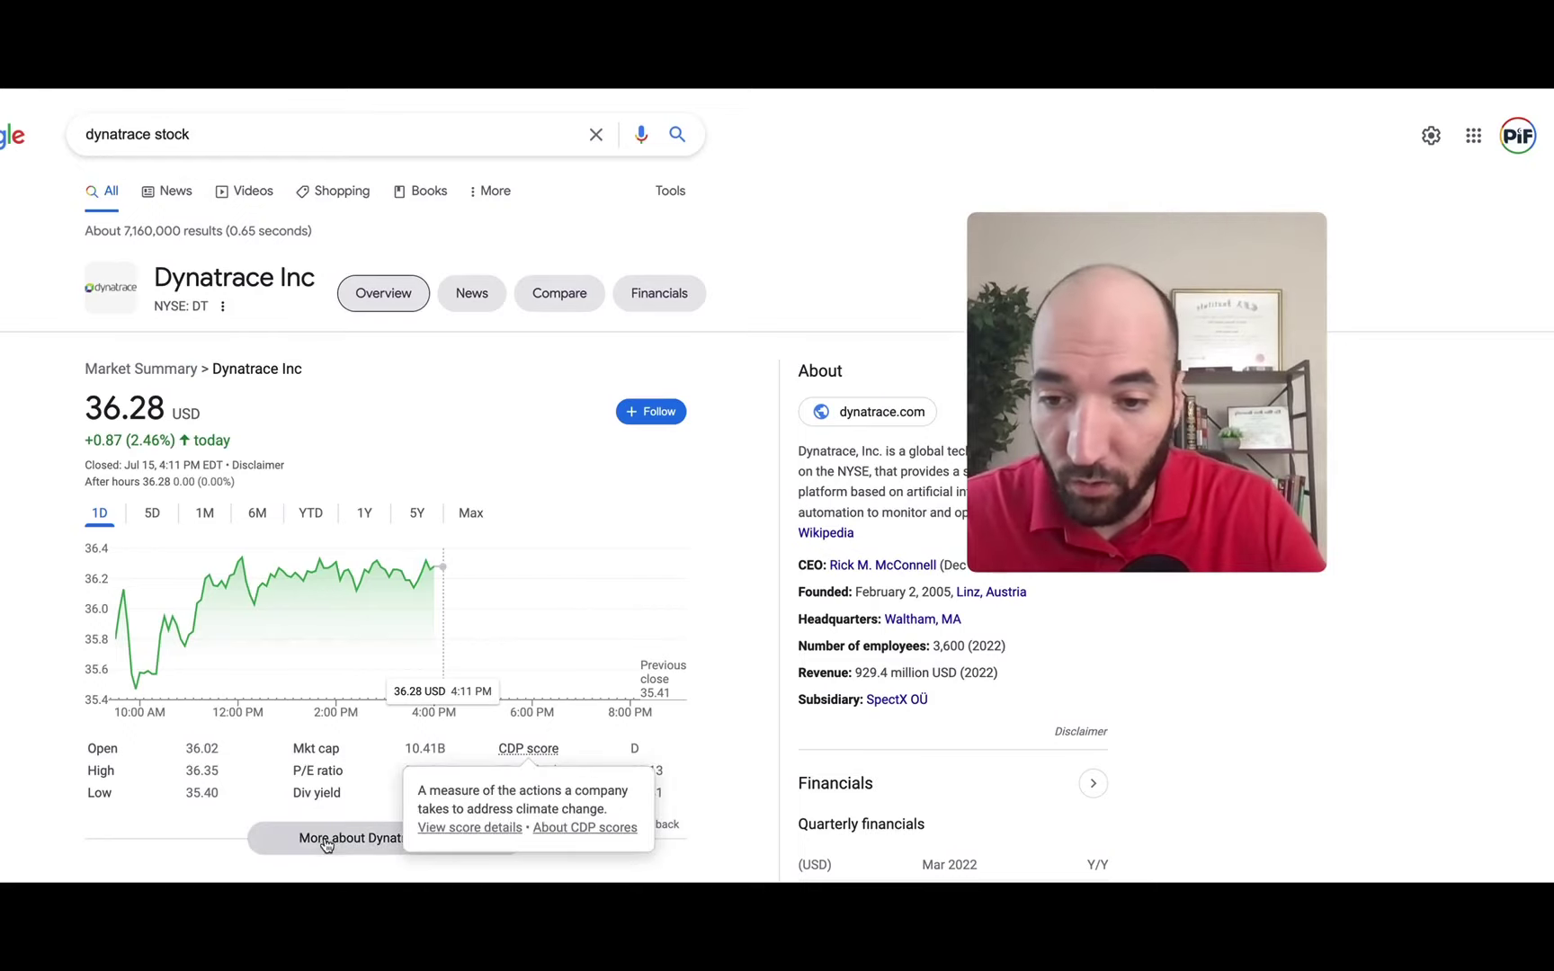
left_click_drag(406, 750, 447, 749)
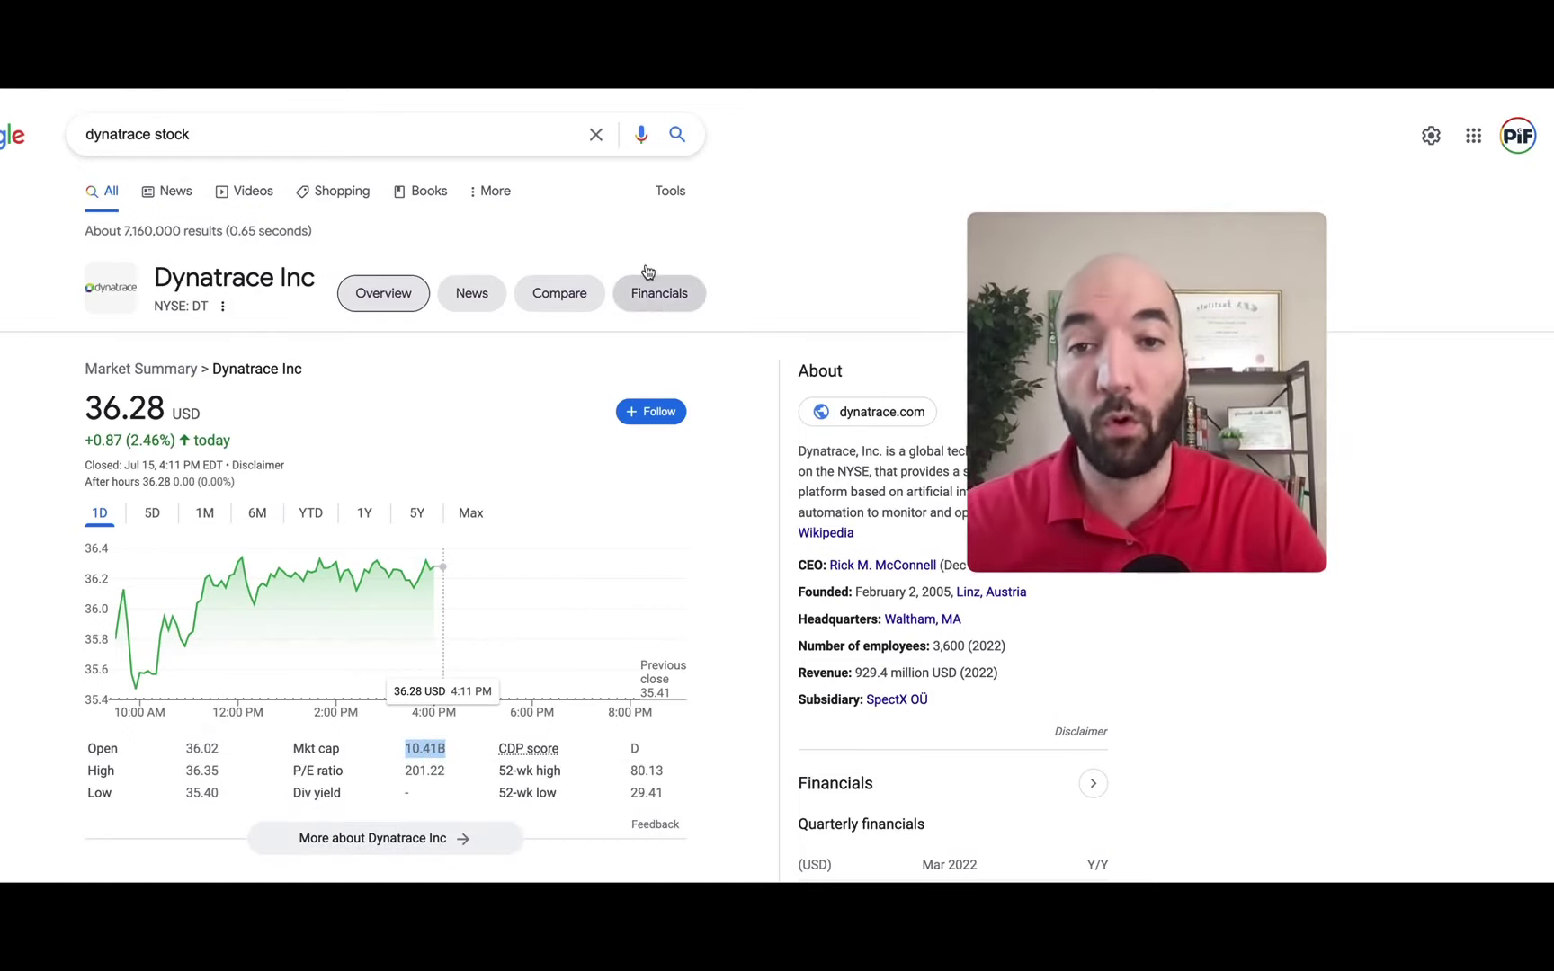
left_click_drag(86, 407, 146, 407)
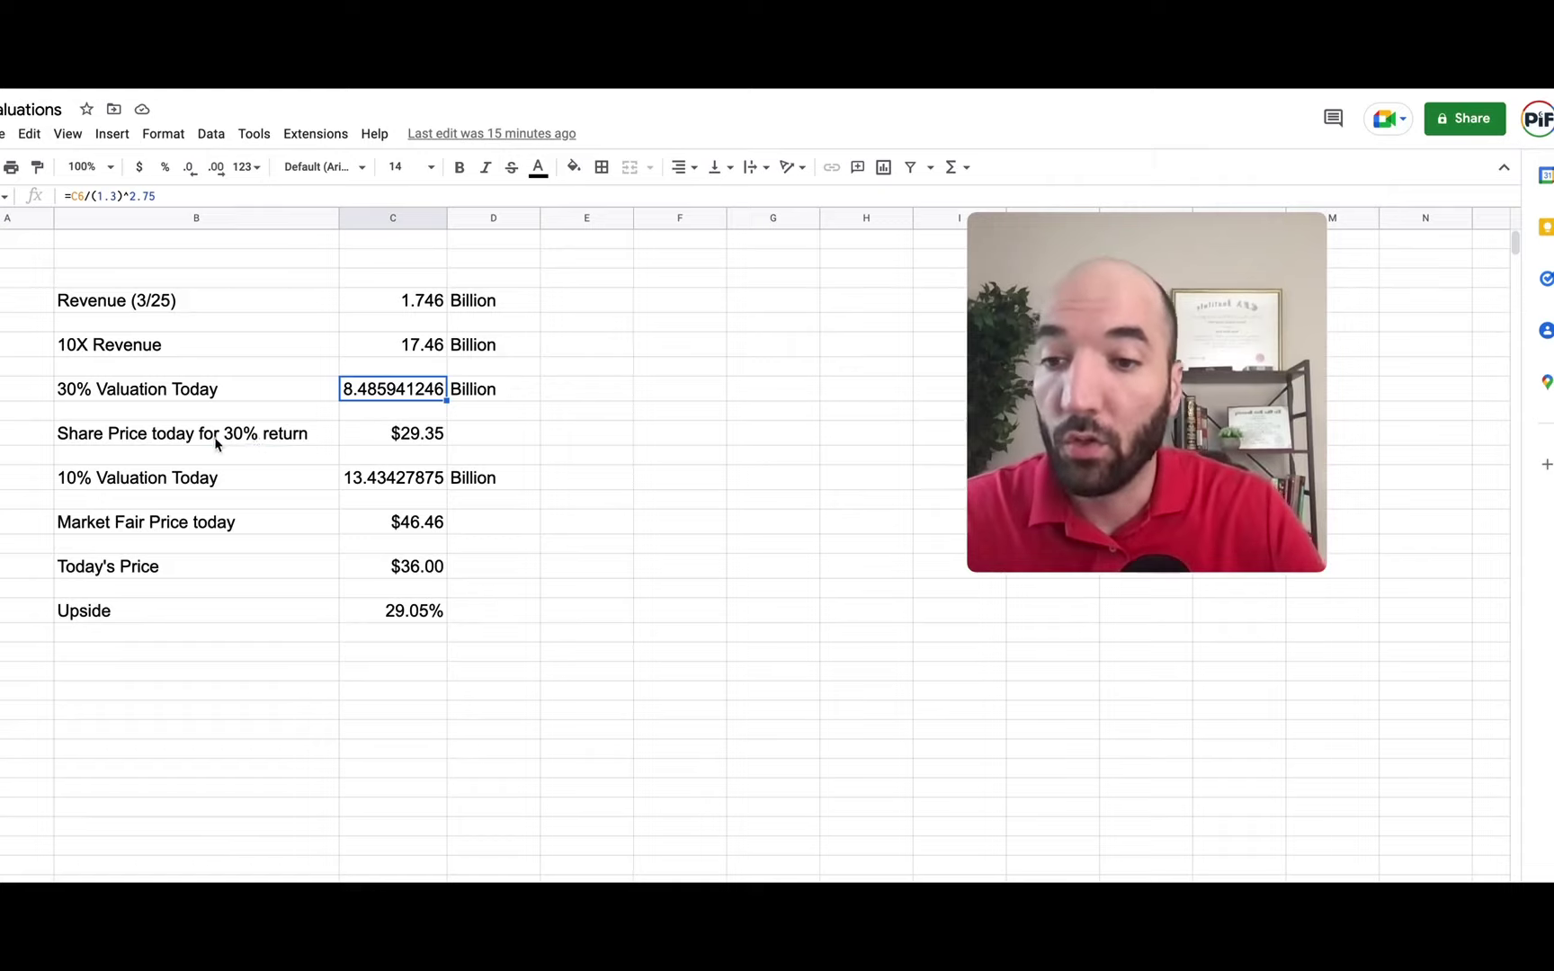
Show the =(C8/10.41)*36 formula behind the $29.35 share price for a 30% return.
left_click(218, 441)
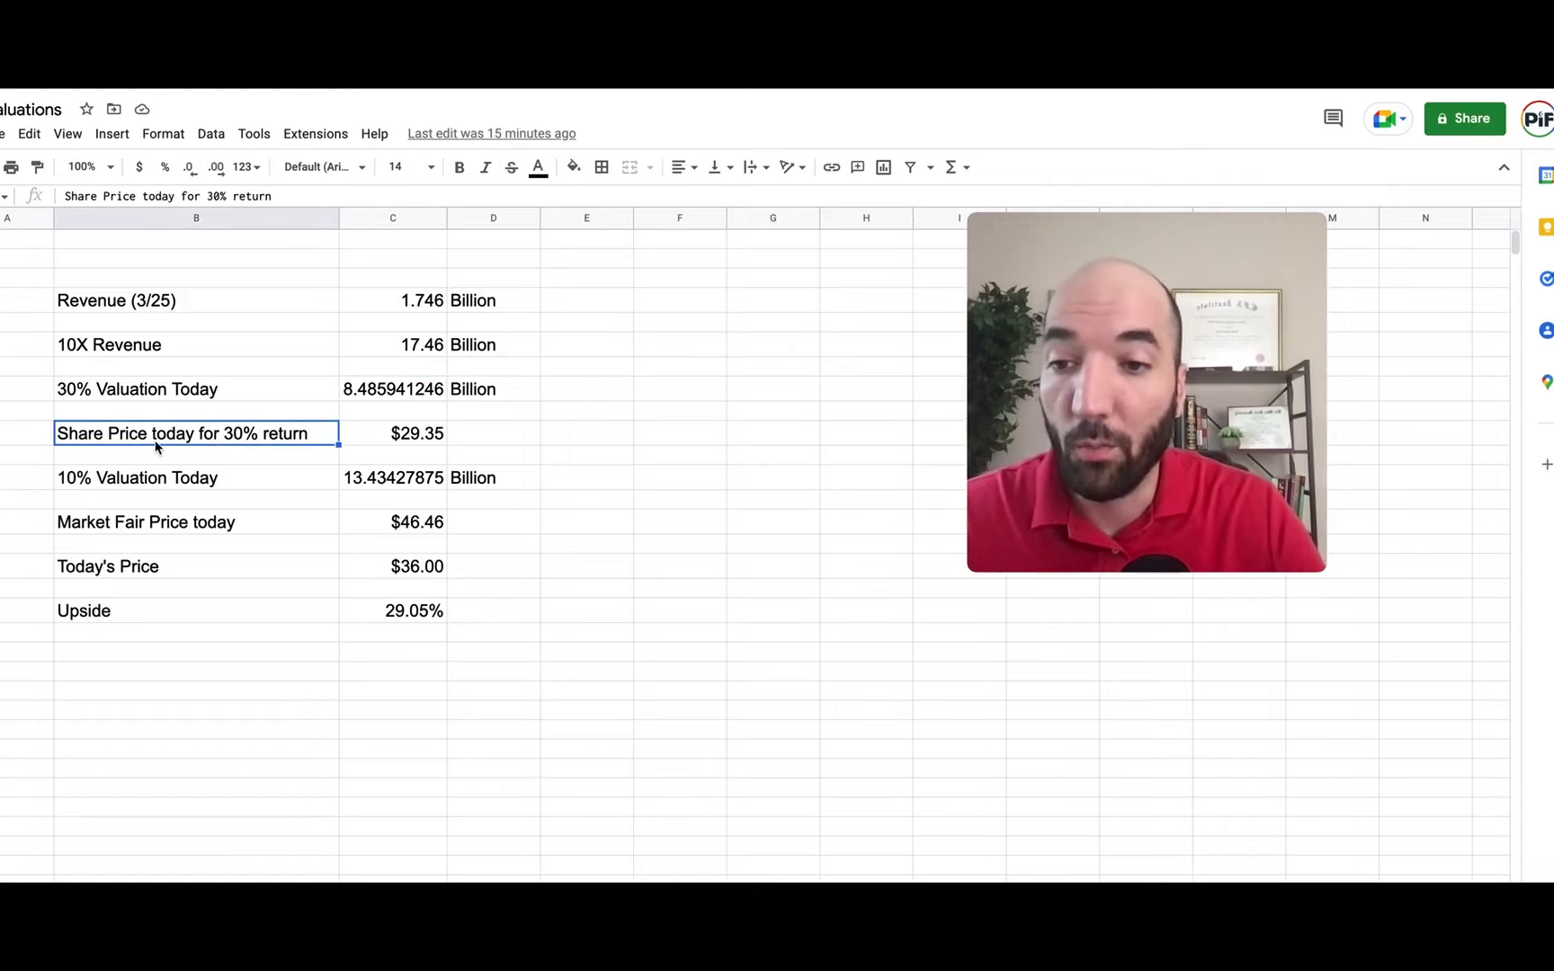
left_click(401, 443)
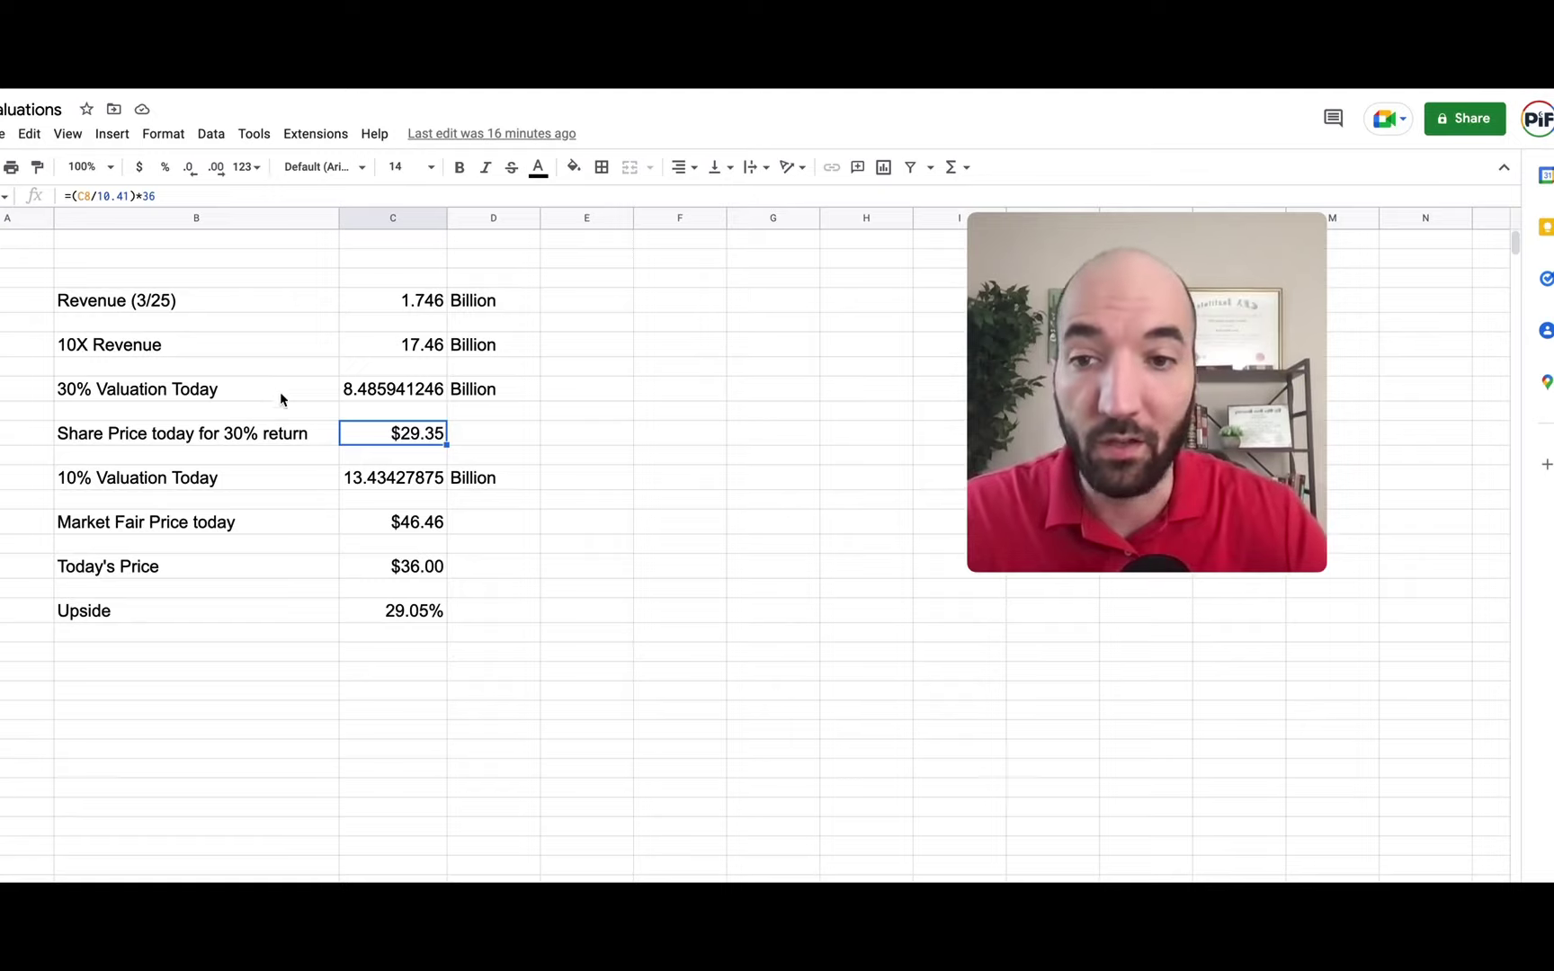
Inspect the formulas behind the 10% valuation and the $46.46 market fair price.
left_click(195, 486)
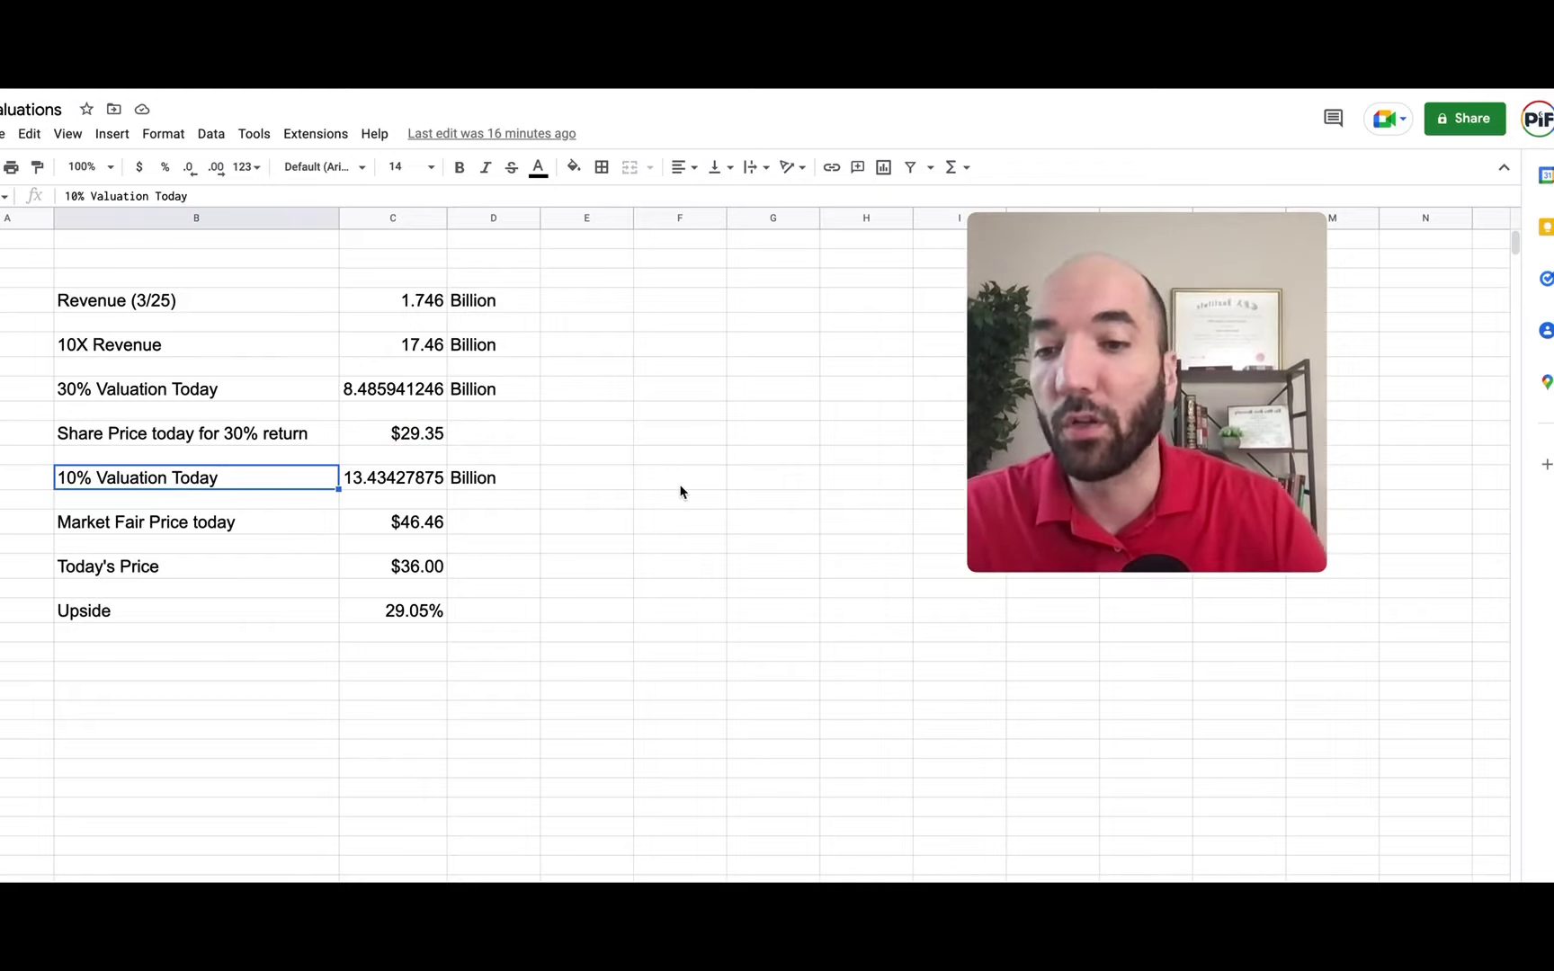
left_click(409, 483)
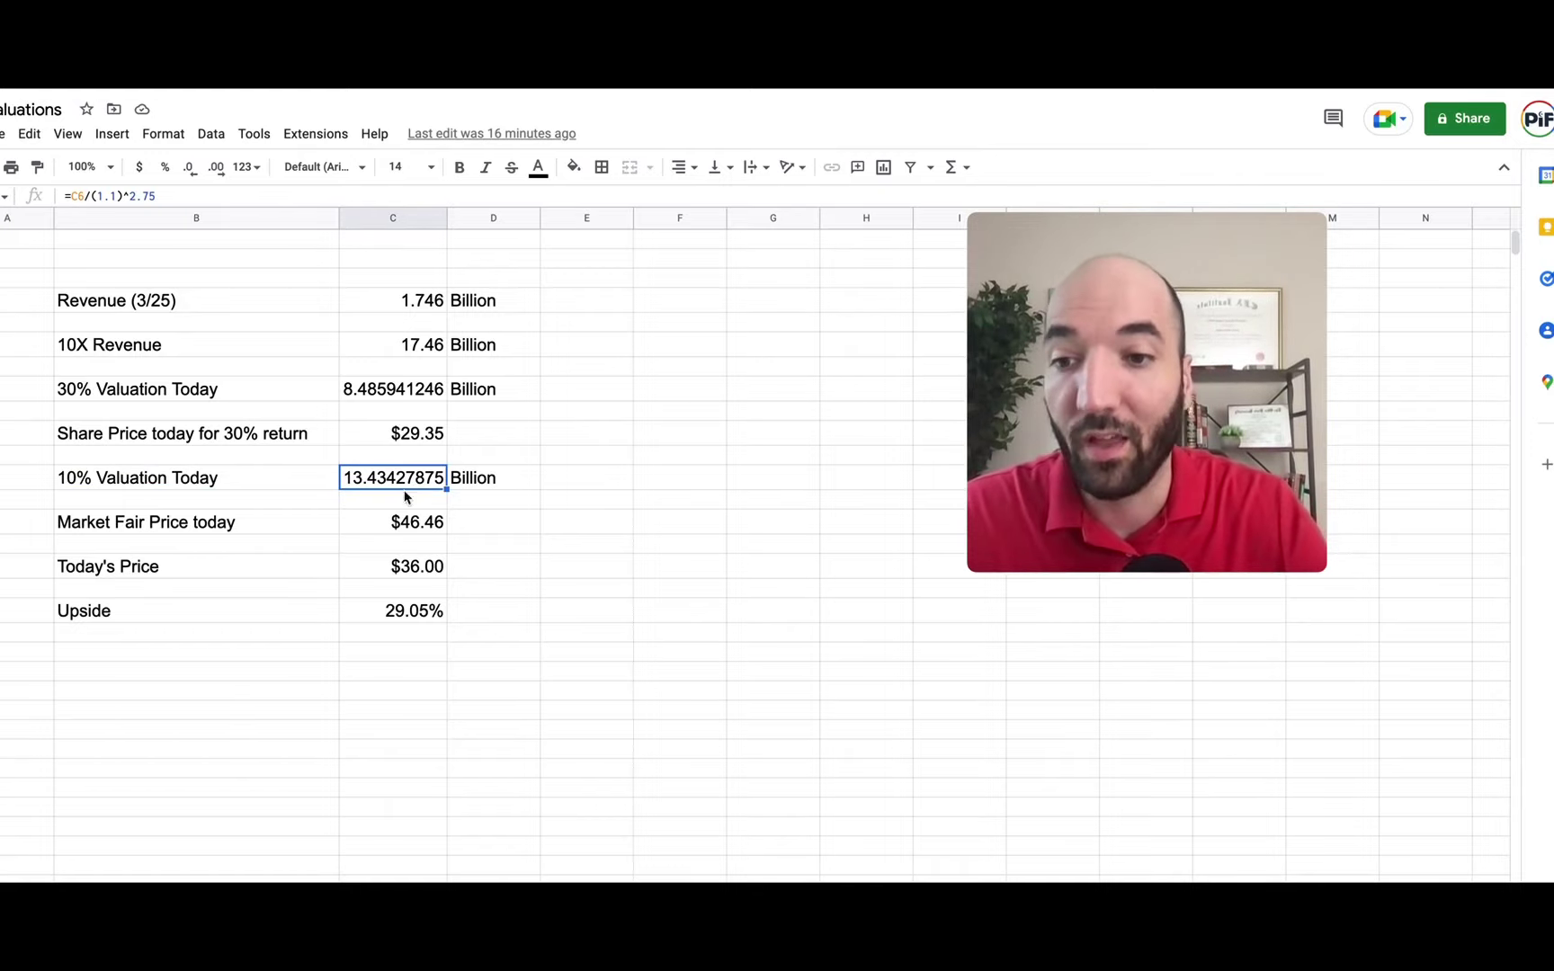
left_click(199, 527)
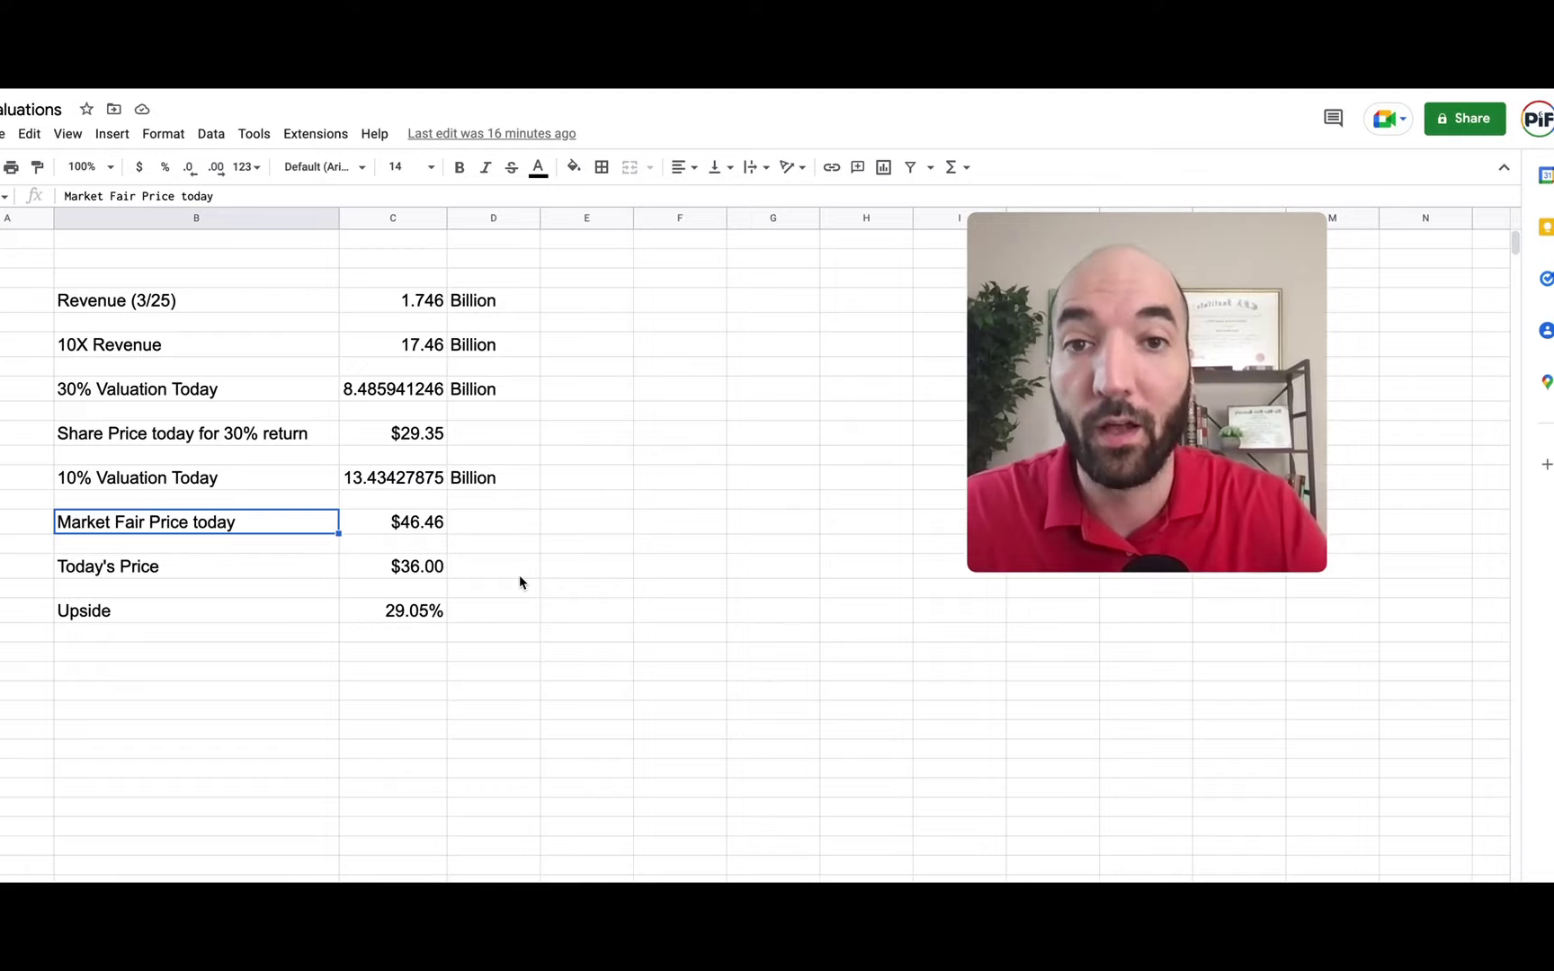
key("Right")
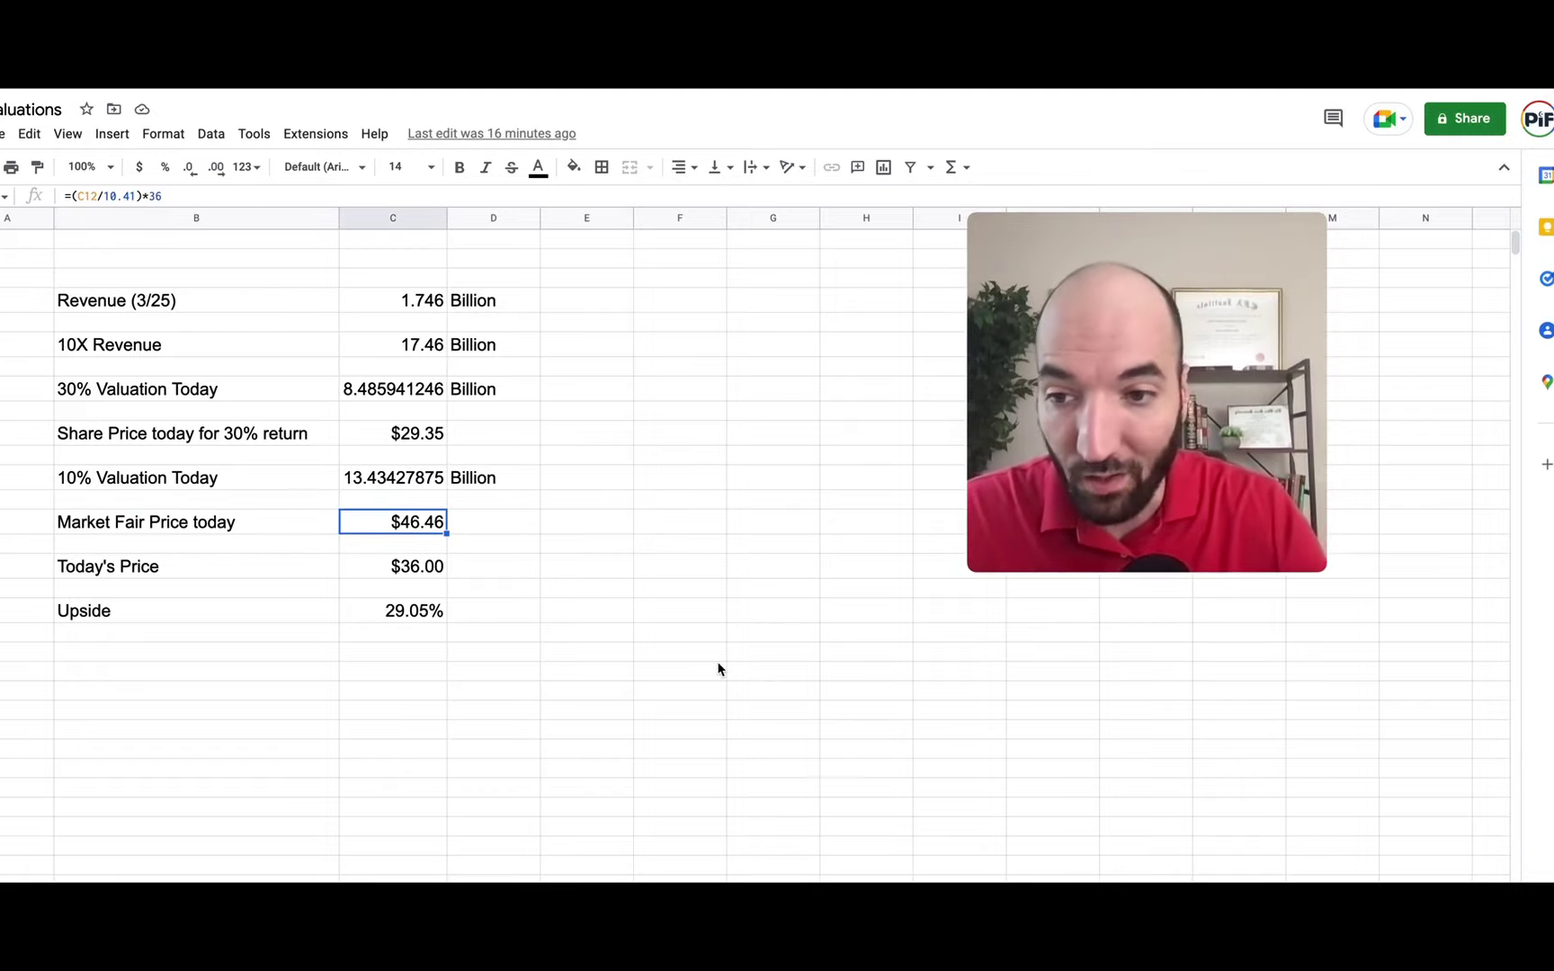
Check the $36.00 today's price entry and the formula behind the 29.05% upside.
left_click(243, 576)
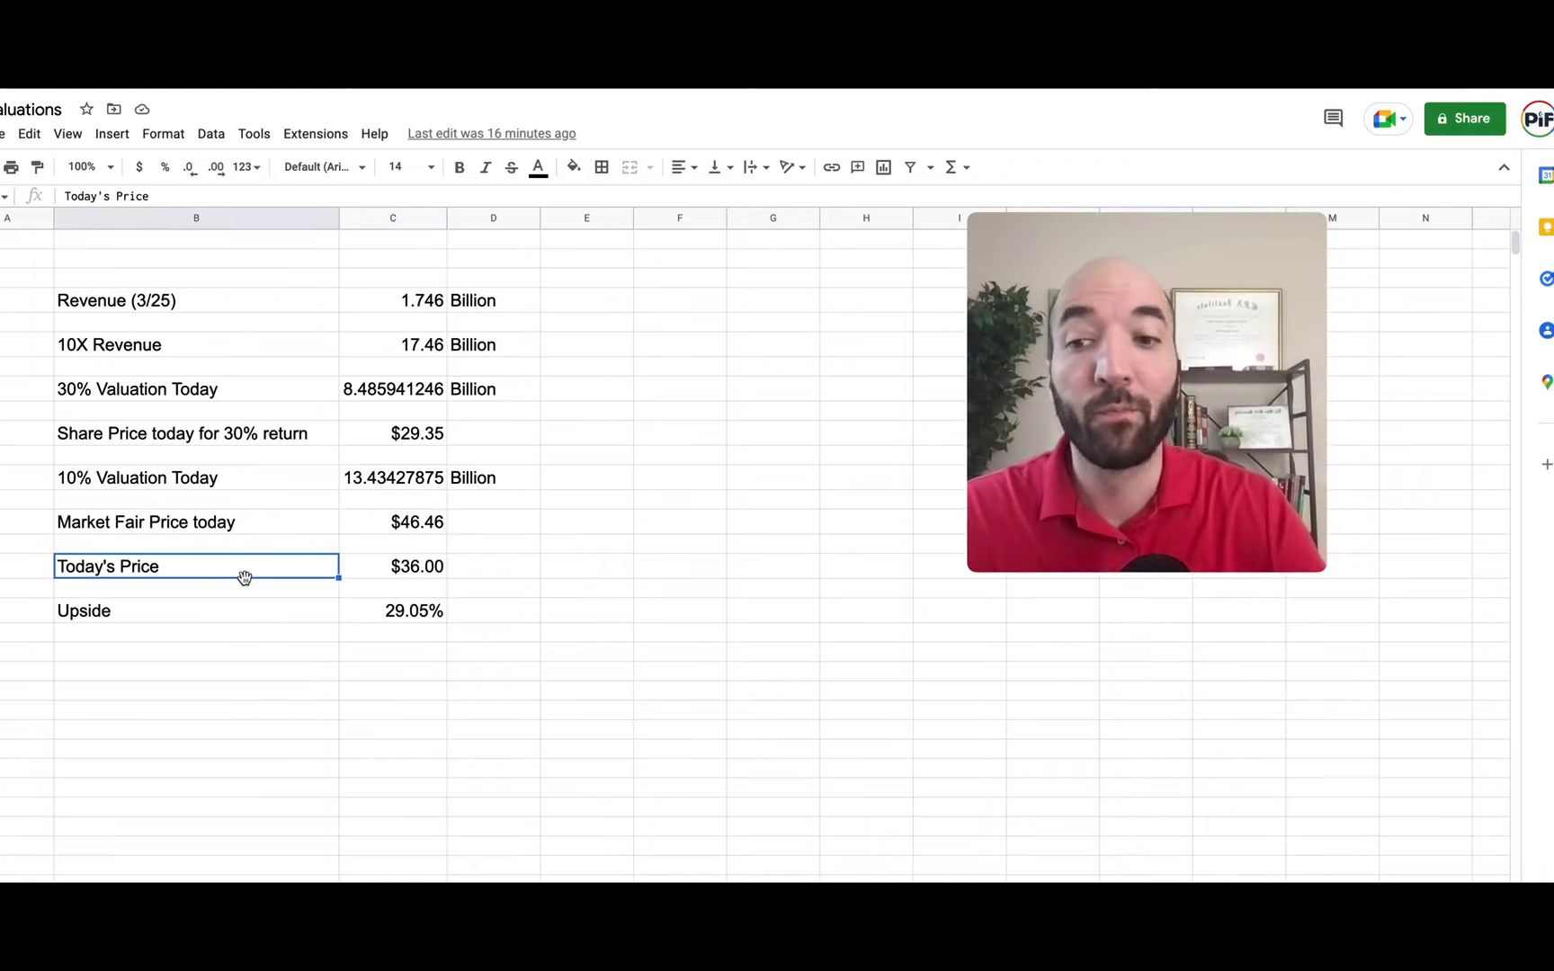
left_click(361, 576)
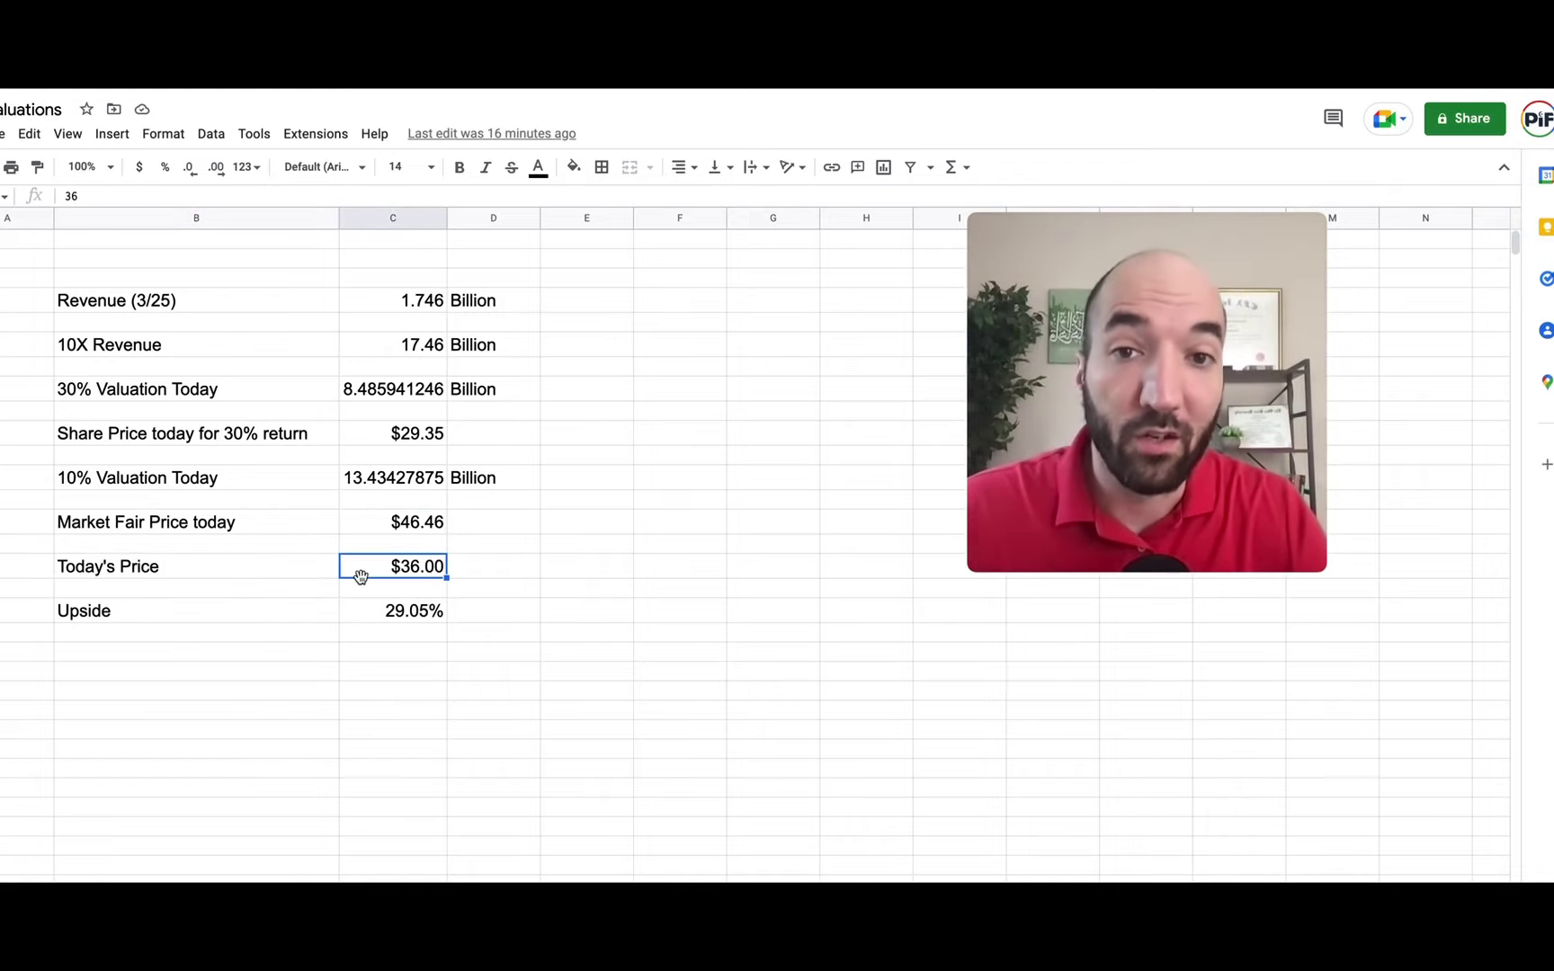
left_click(424, 628)
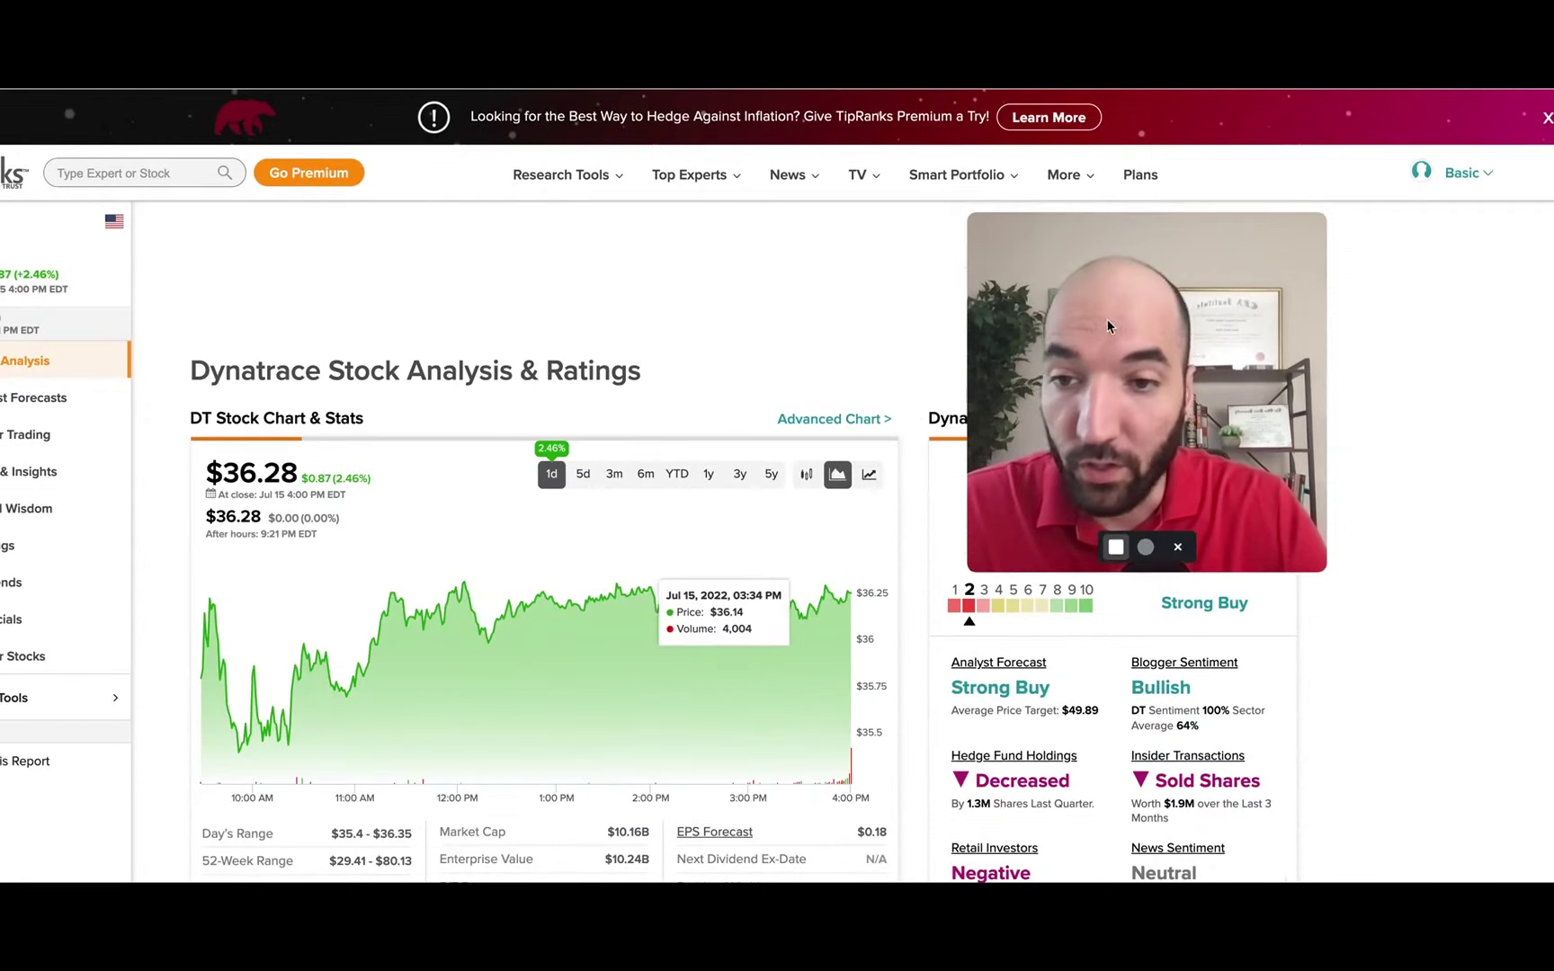
Highlight TipRanks' $49.89 analyst price target against Dynatrace's $36.28 share price.
left_click_drag(1179, 244, 705, 238)
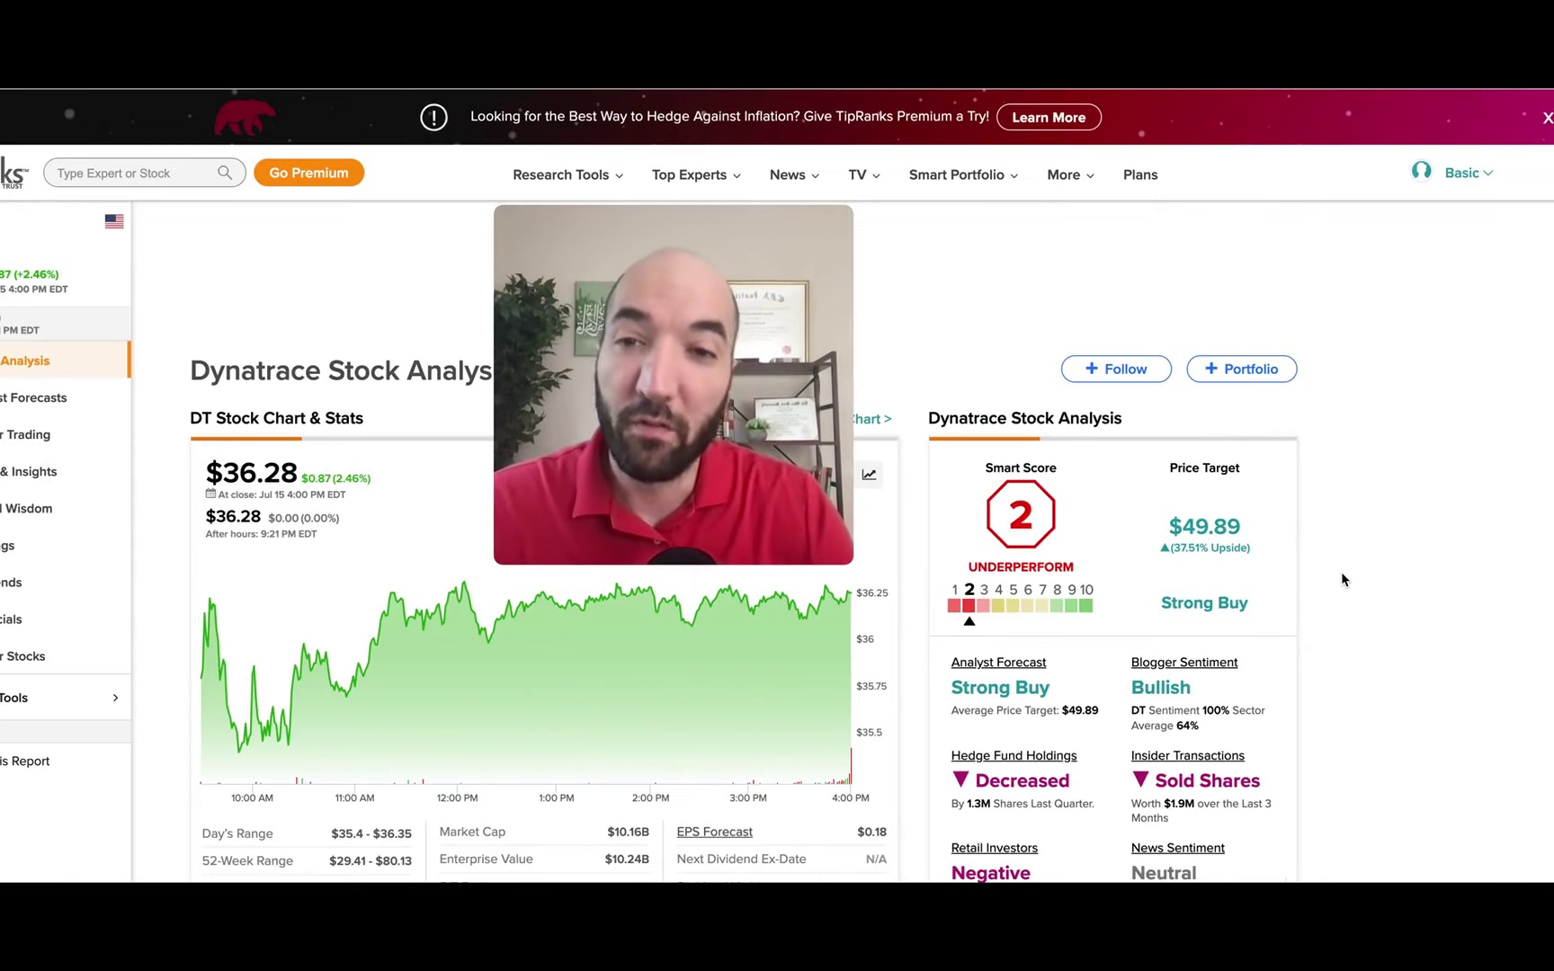
left_click_drag(767, 278, 947, 278)
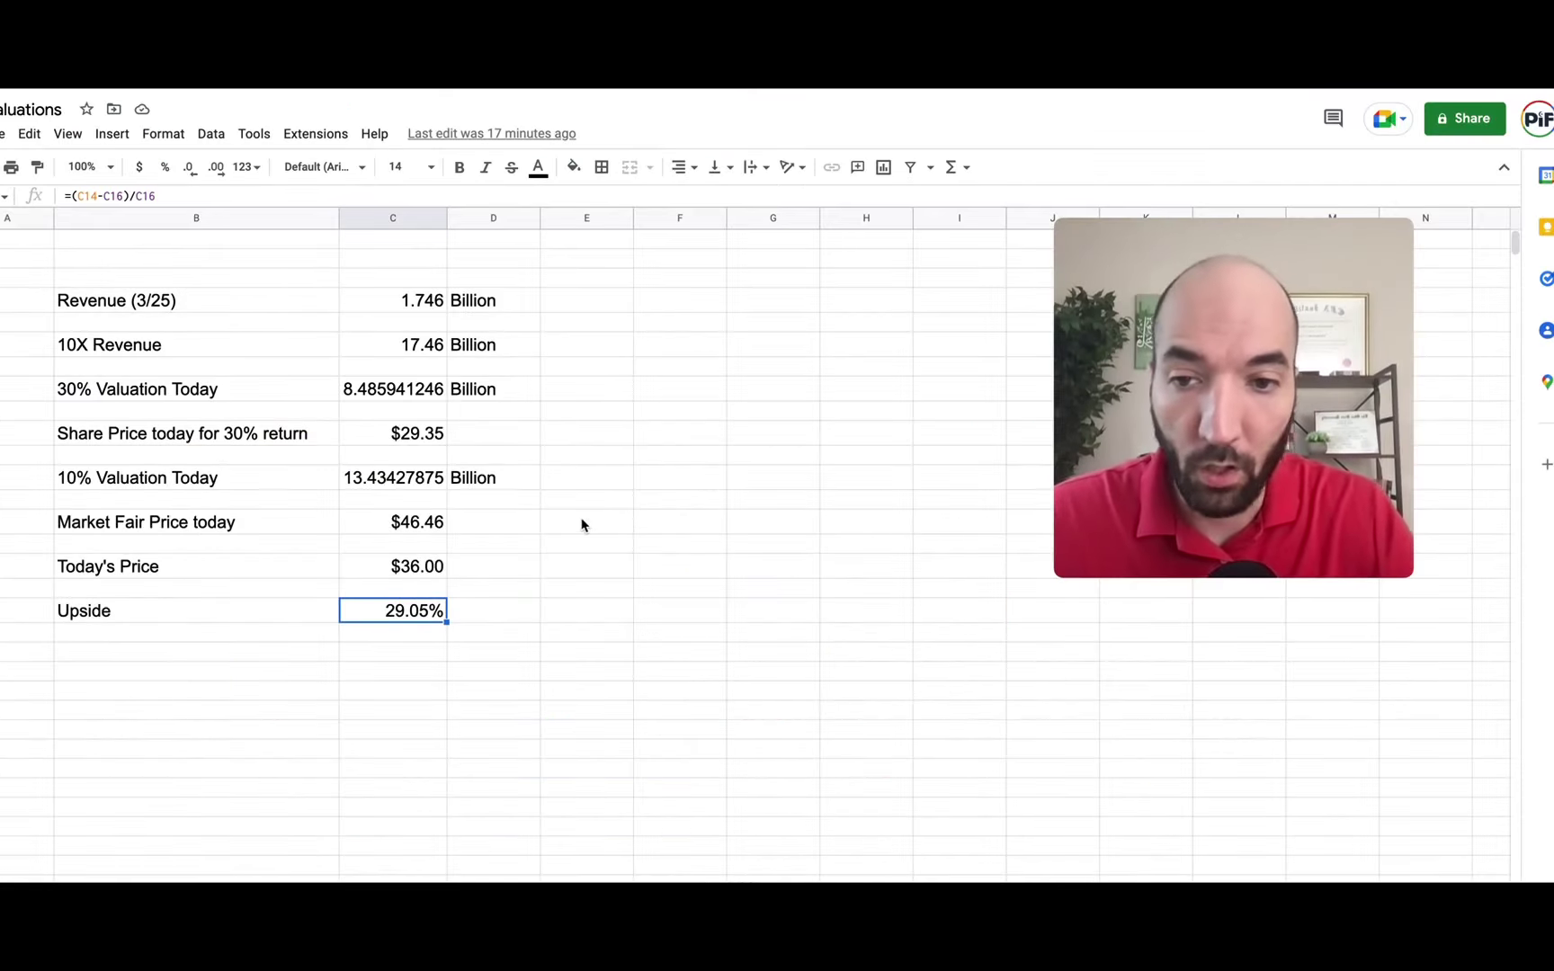
Select C14 to show the $46.46 fair price formula =(C12/10.41)*36.
left_click(430, 523)
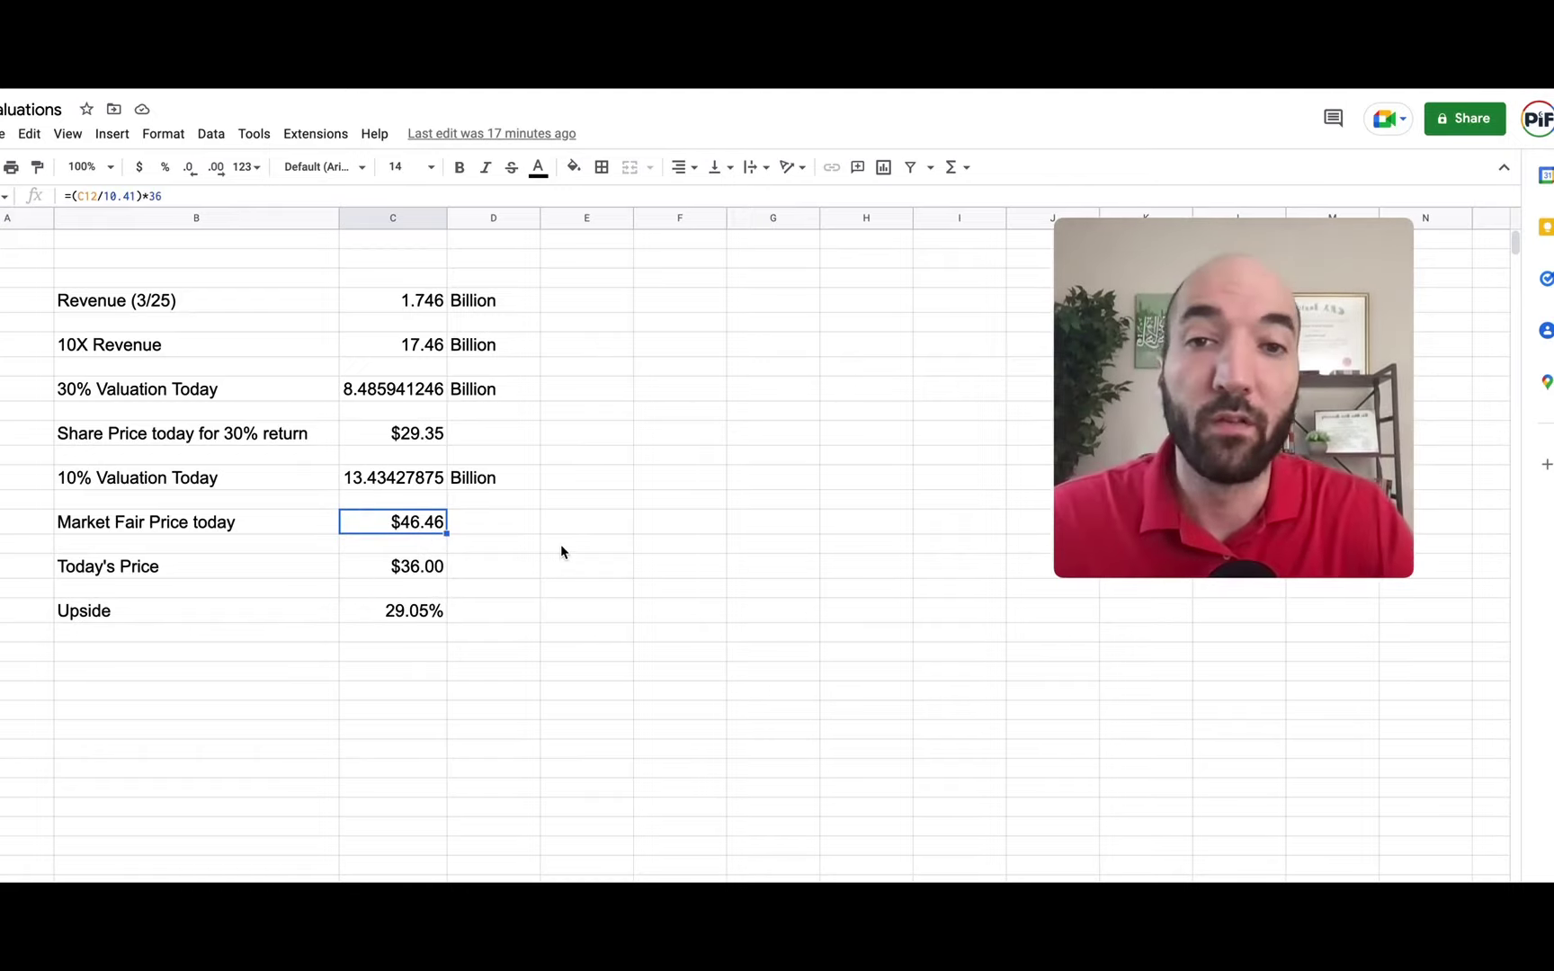